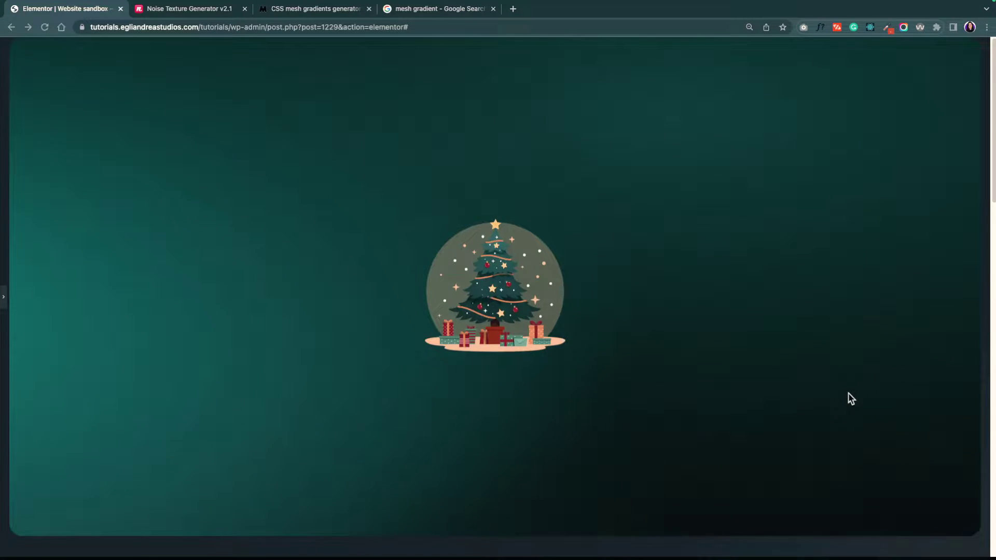
Step: Scroll down the Elementor page to the section with the shifting green mesh gradient
scroll(851, 398, "down", 10)
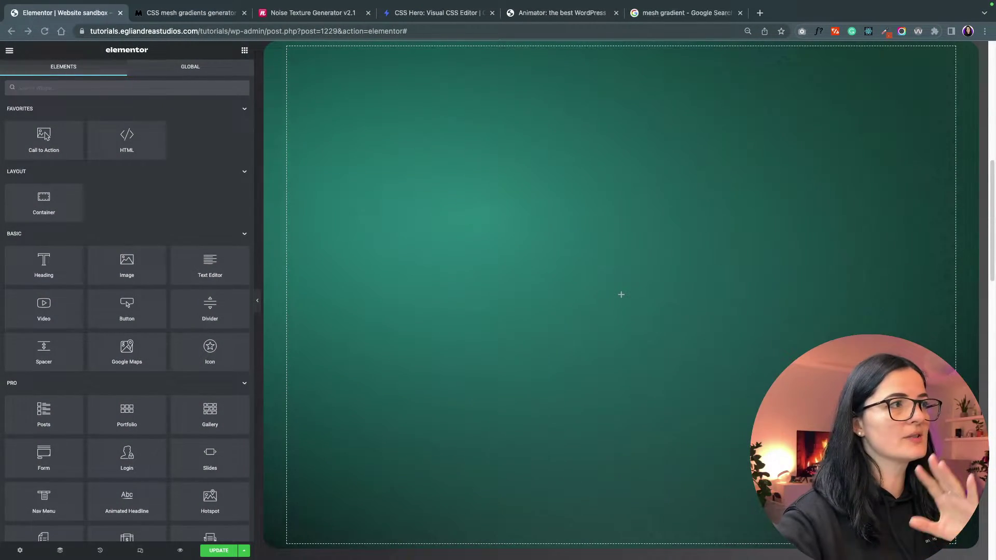
Step: In Mesher, randomize the mesh twice and trim the palette to two colours
left_click(187, 12)
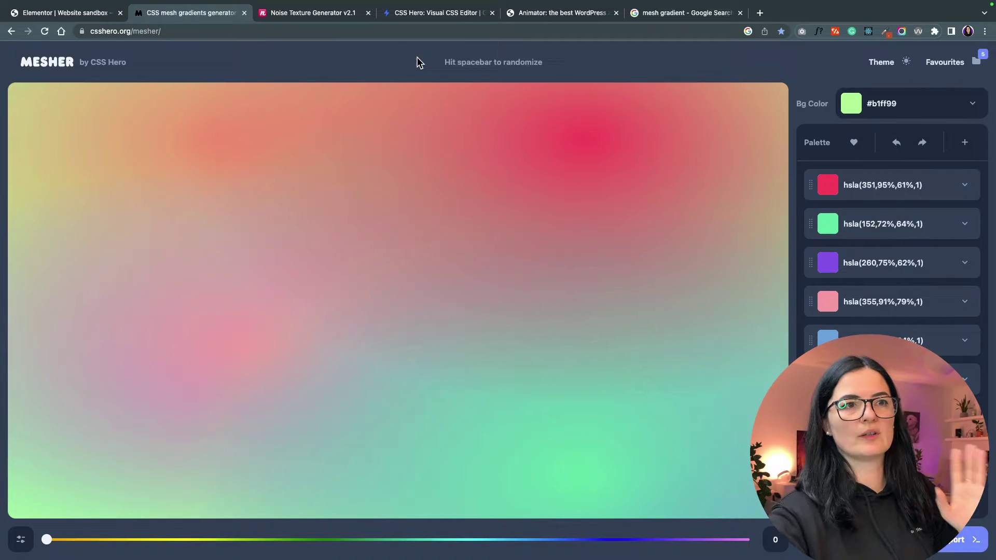
key("space")
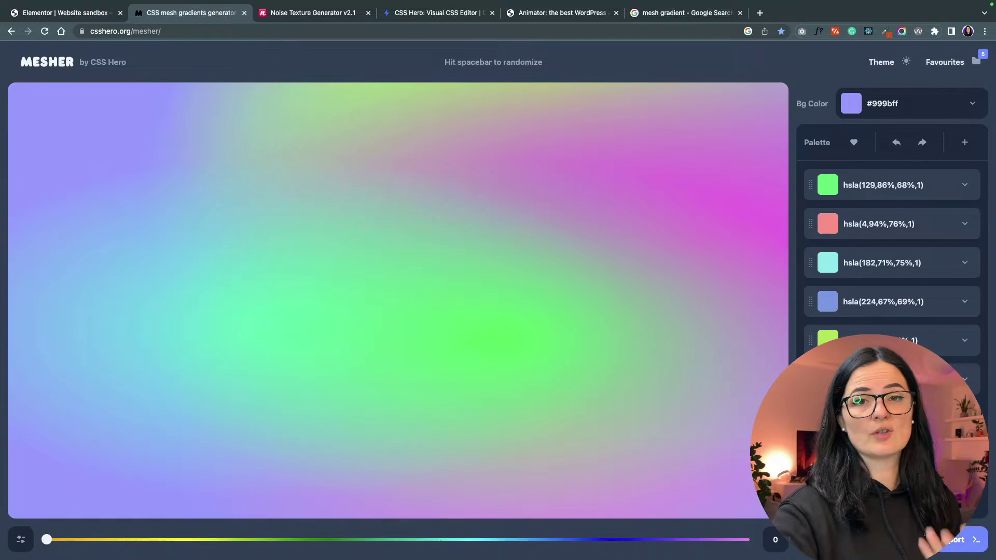
key("space")
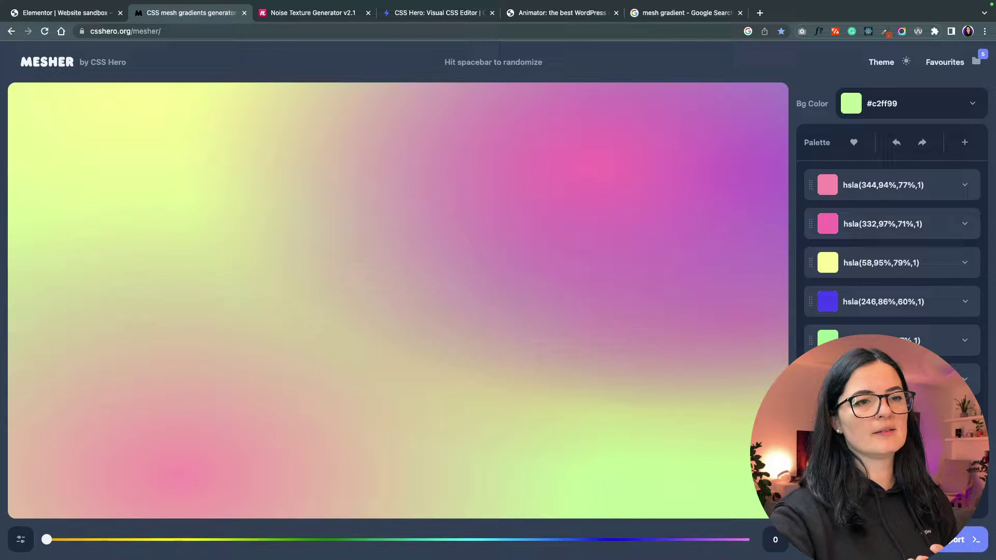
left_click(943, 308)
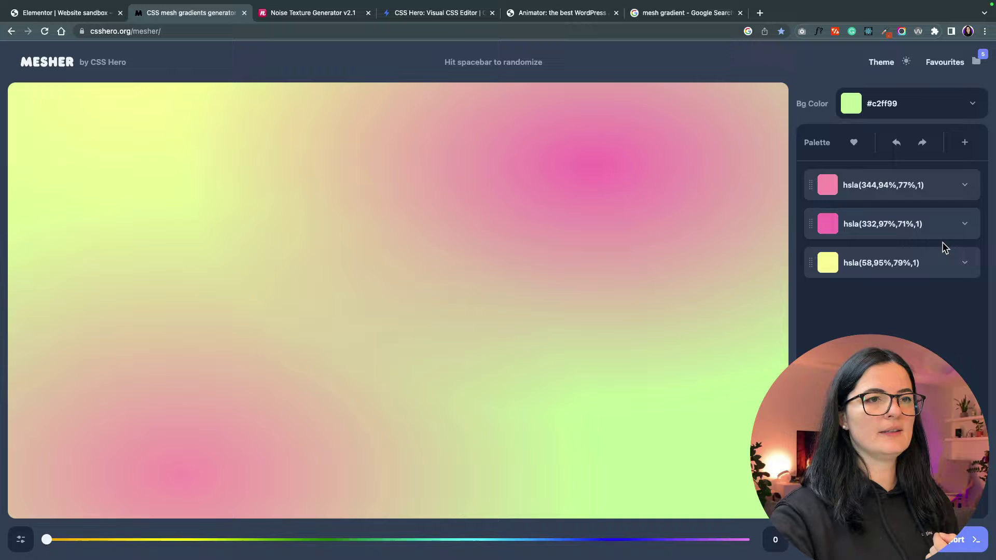
left_click(940, 263)
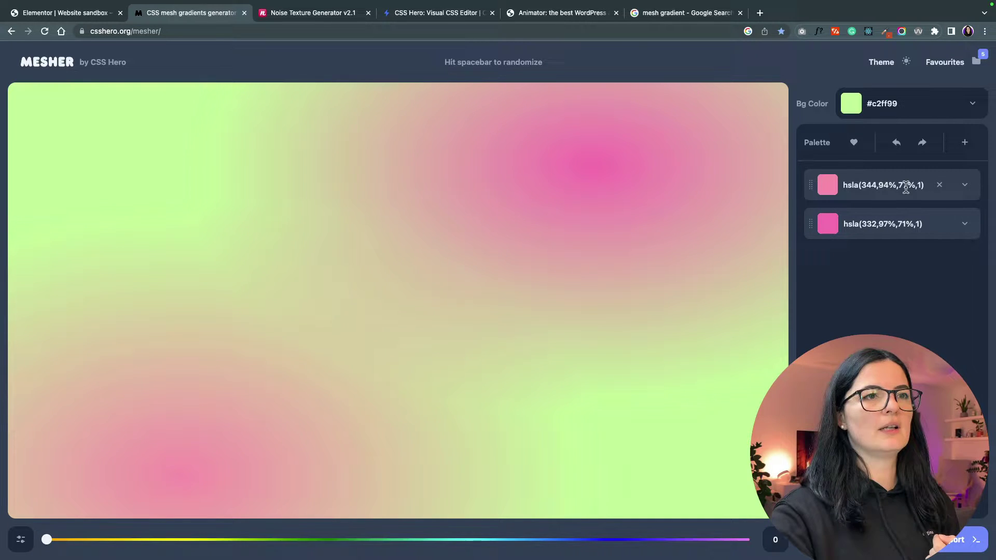
Step: Recolour the palette to blue hsla(227,93%,77%,1) and lime hsla(80,95%,71%,1)
left_click(964, 185)
left_click_drag(926, 325, 925, 325)
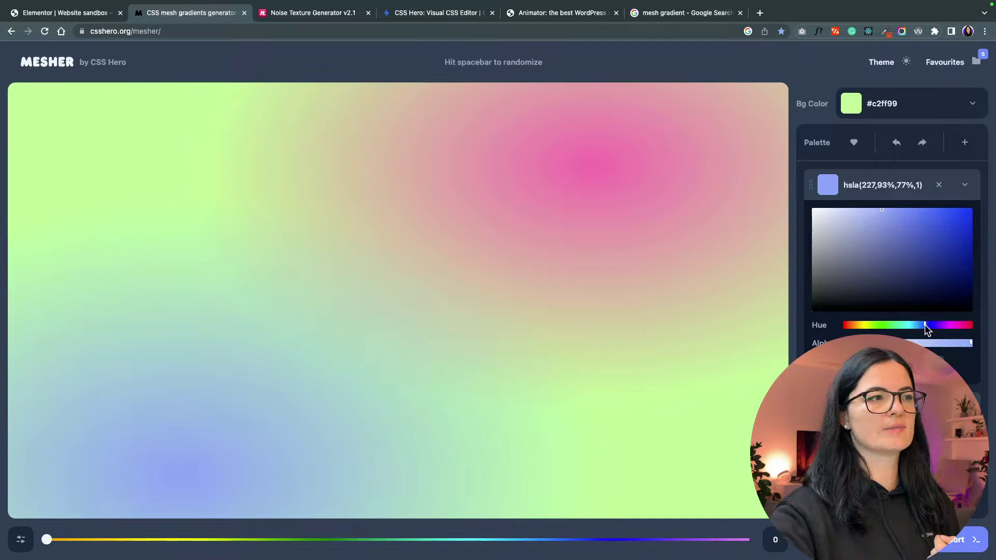
left_click(965, 185)
left_click(965, 224)
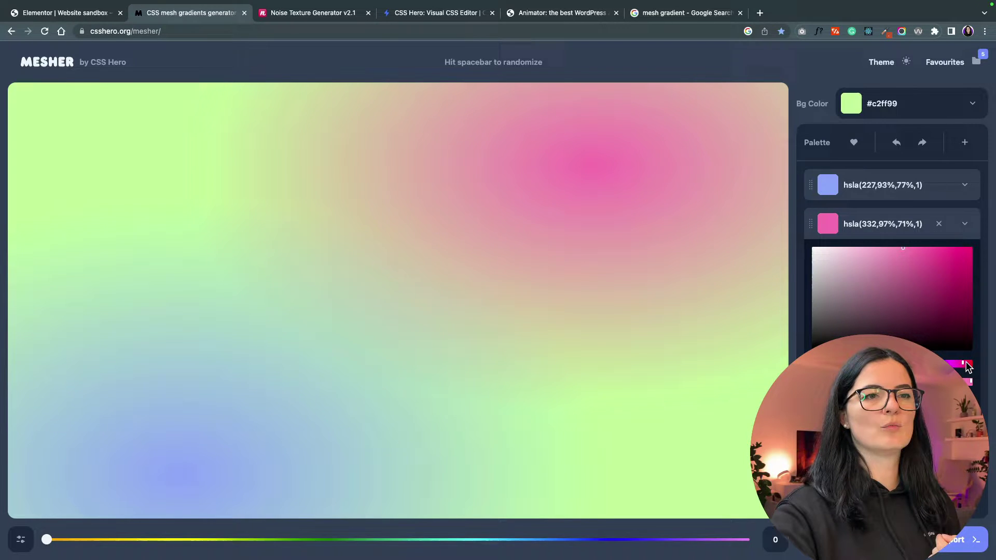
left_click_drag(960, 366, 851, 365)
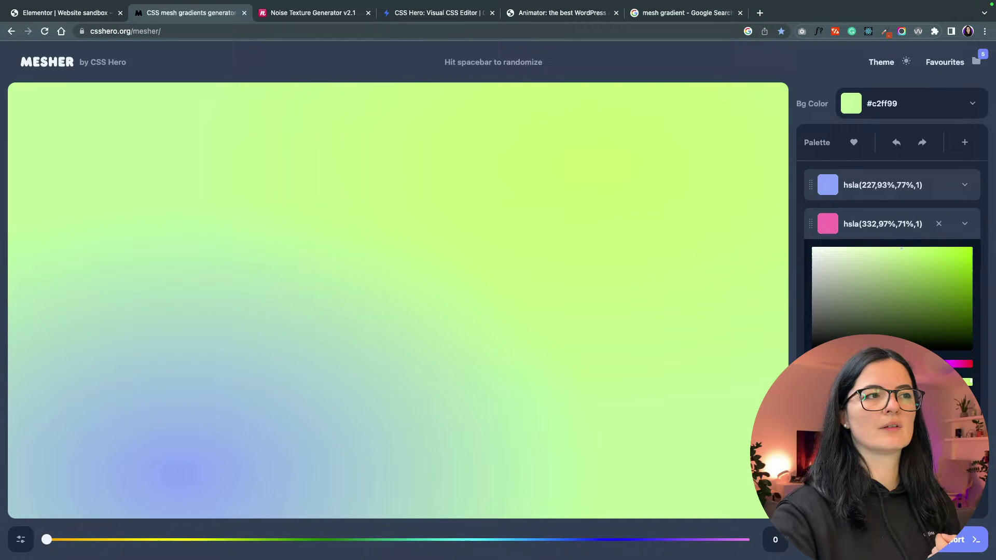
left_click(972, 104)
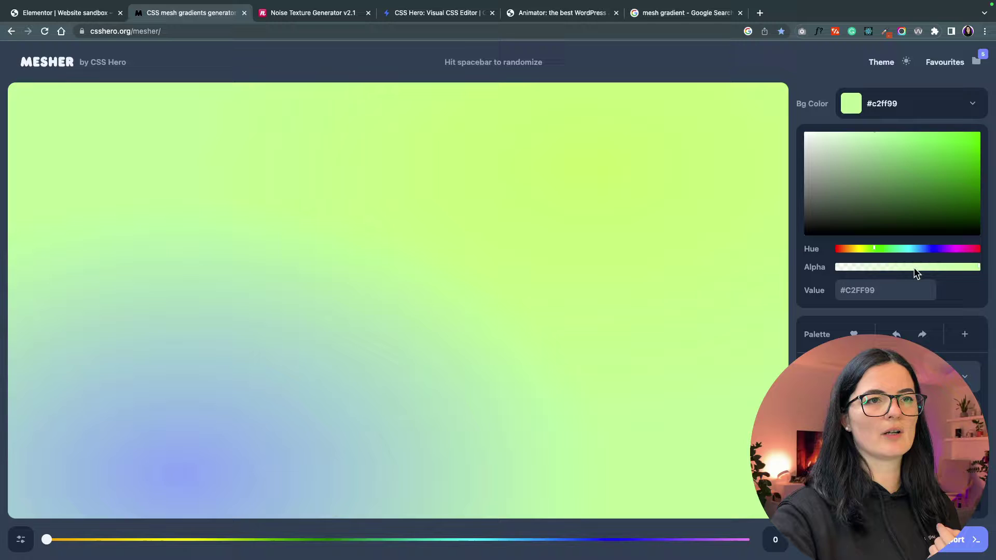
Step: Set the mesh background colour to black, hsla(95,0%,0%,1)
left_click_drag(882, 200, 850, 240)
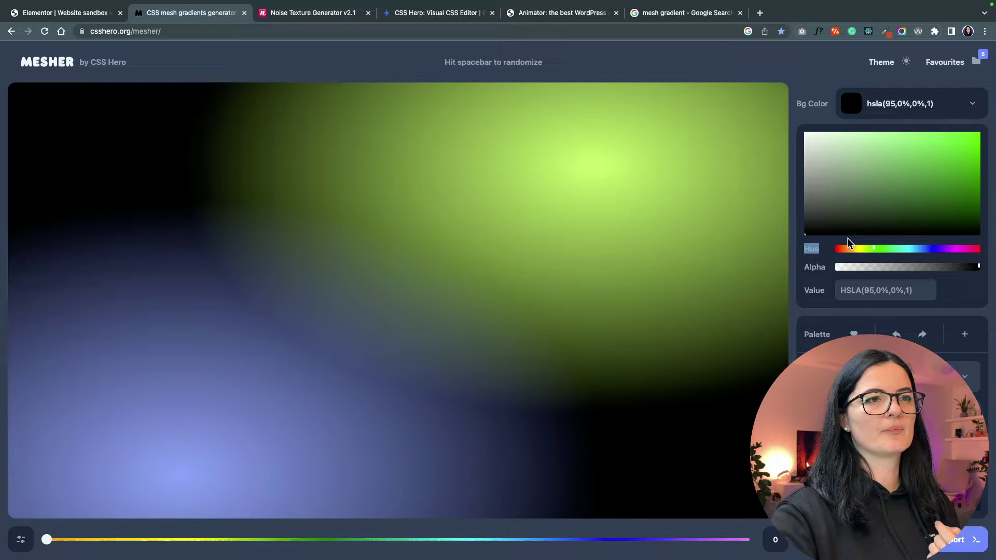
left_click(828, 259)
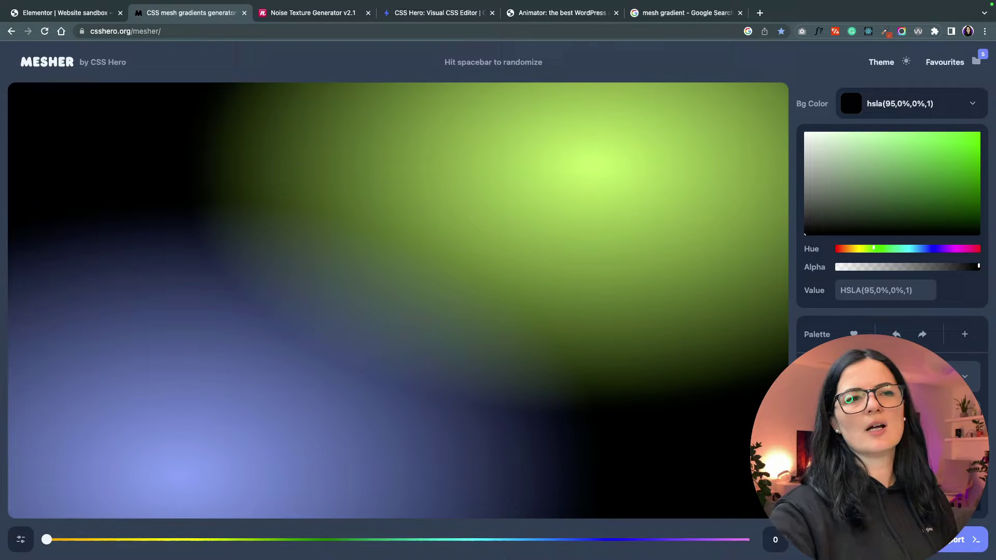
left_click(972, 103)
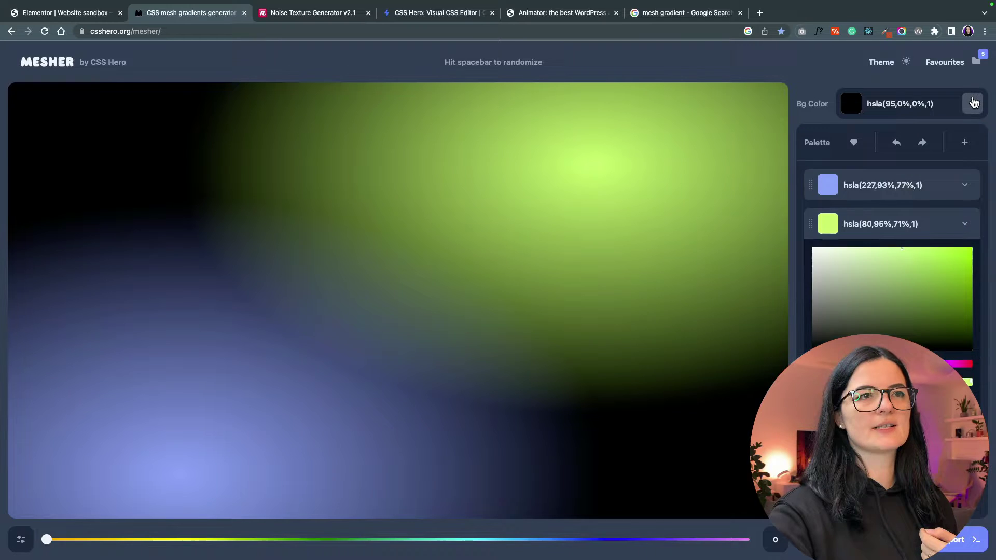
left_click(913, 224)
left_click(900, 236)
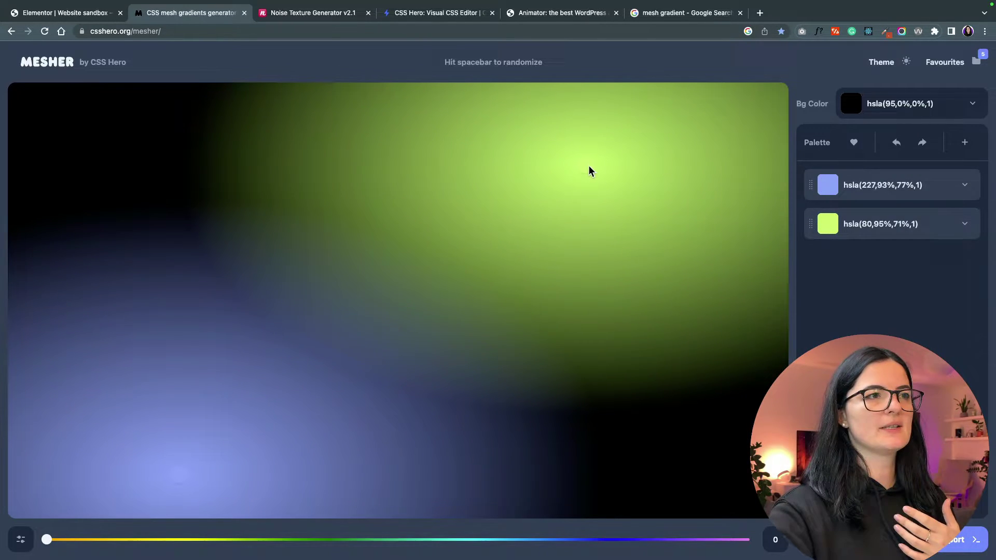
Step: Position the lime glow at the top-left and the blue glow at the bottom-right
left_click_drag(588, 166, 151, 185)
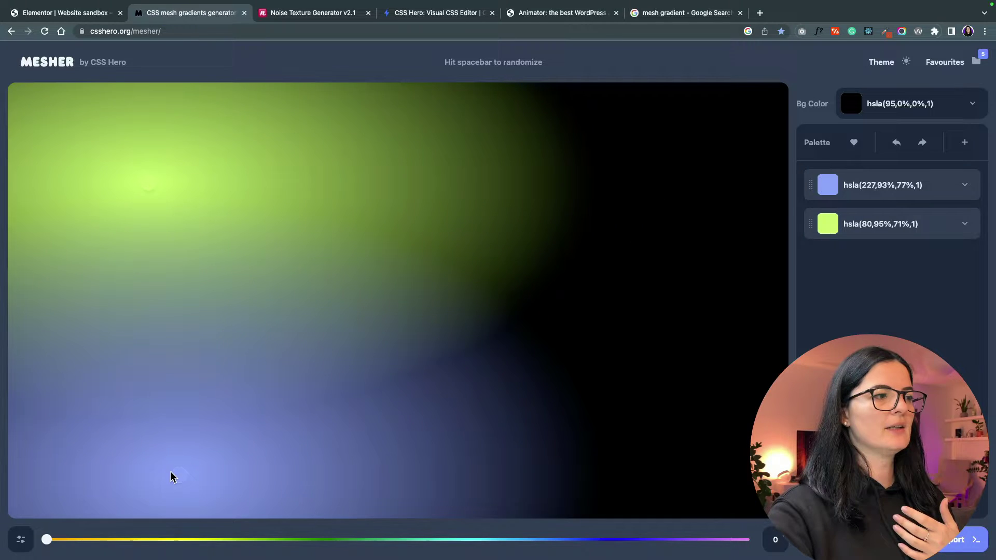
left_click_drag(177, 479, 652, 425)
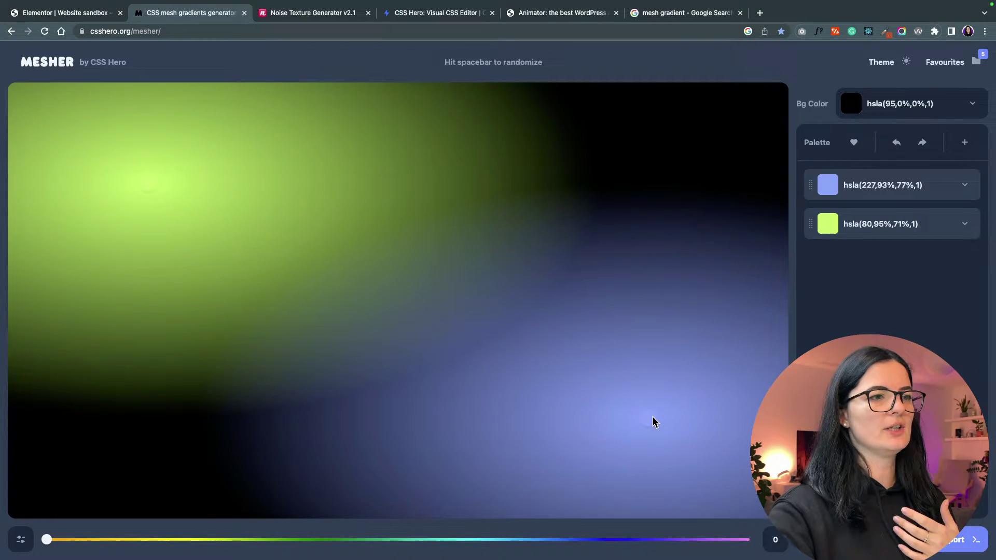
left_click_drag(154, 189, 118, 131)
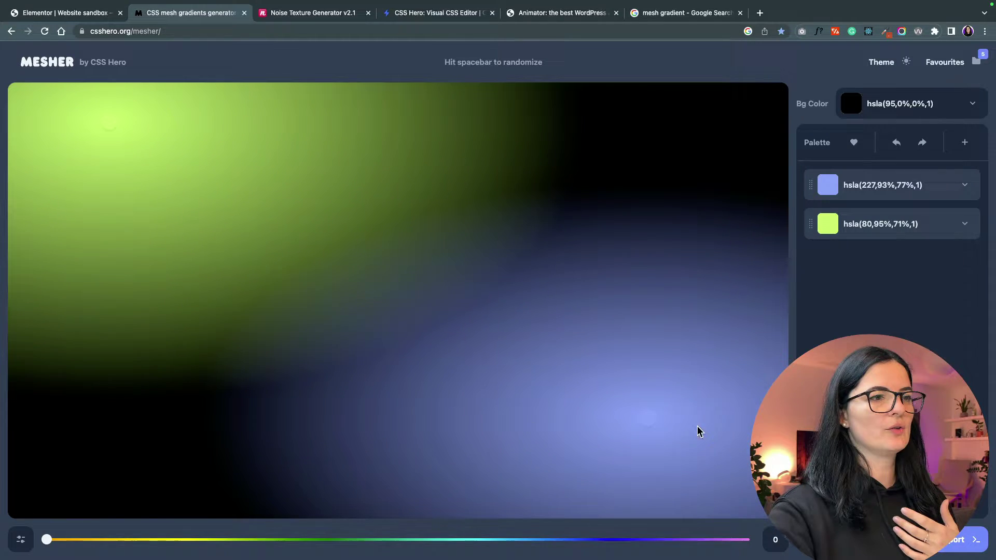
left_click_drag(647, 423, 697, 434)
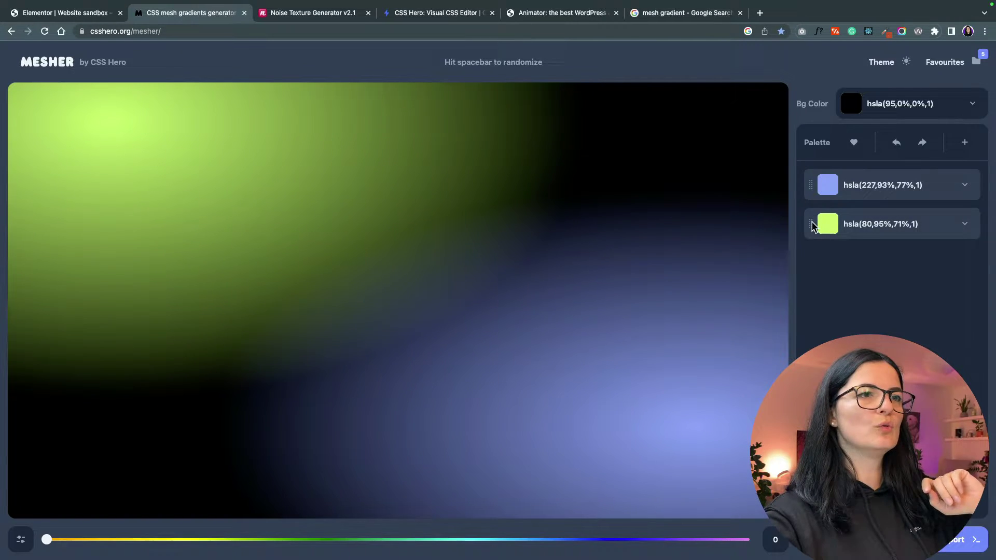
left_click_drag(812, 227, 812, 185)
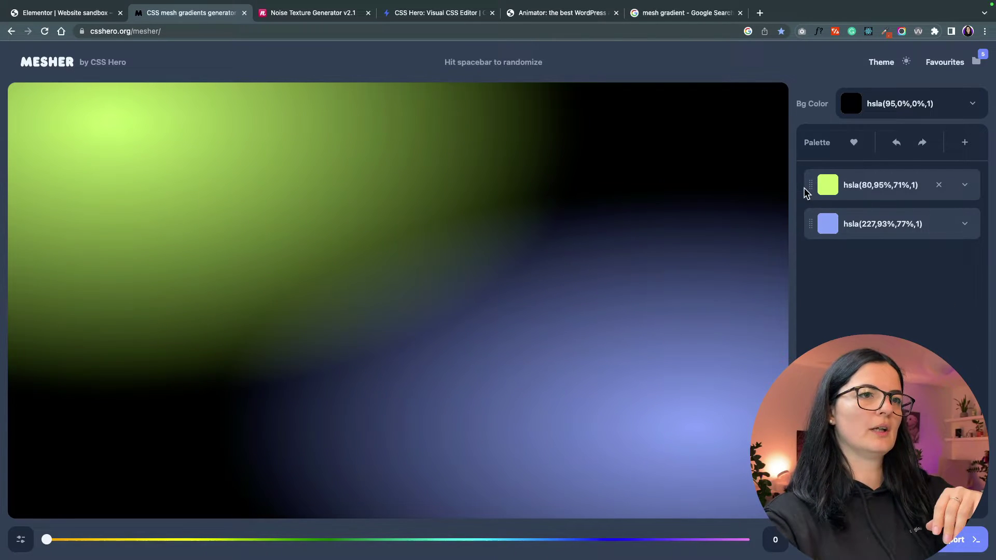
left_click_drag(809, 182, 809, 223)
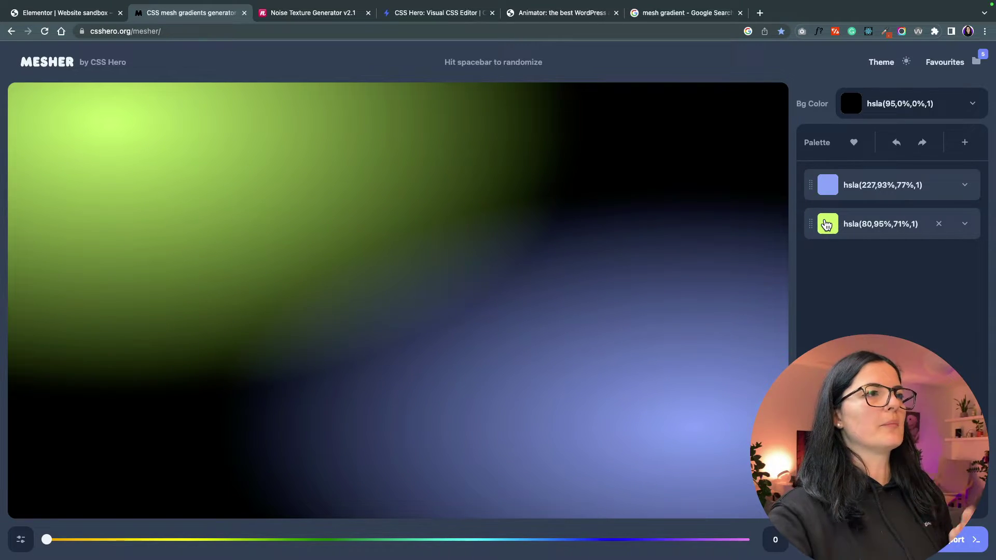
Step: Save the mesh as a favourite, then export it as CSS and select the code
left_click(956, 73)
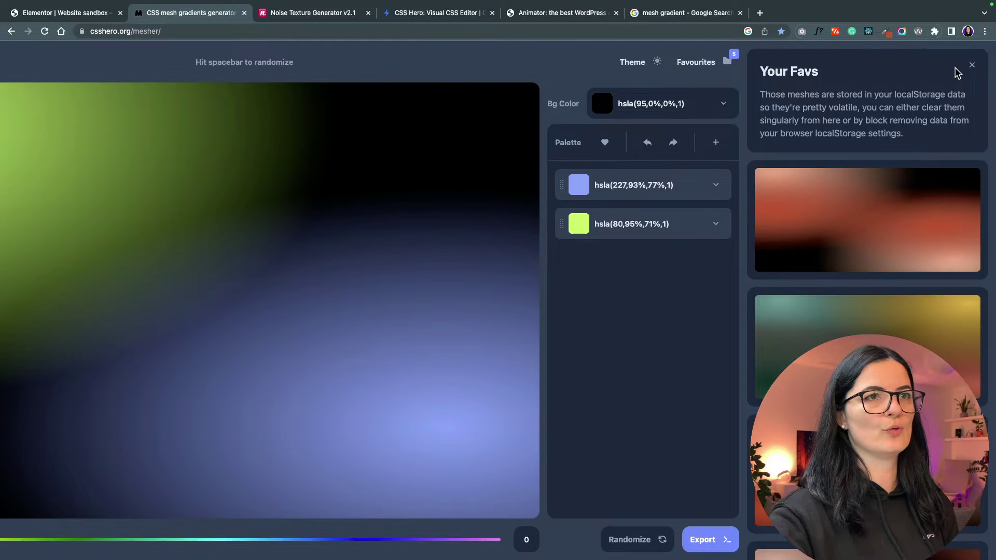
left_click(676, 86)
left_click(855, 147)
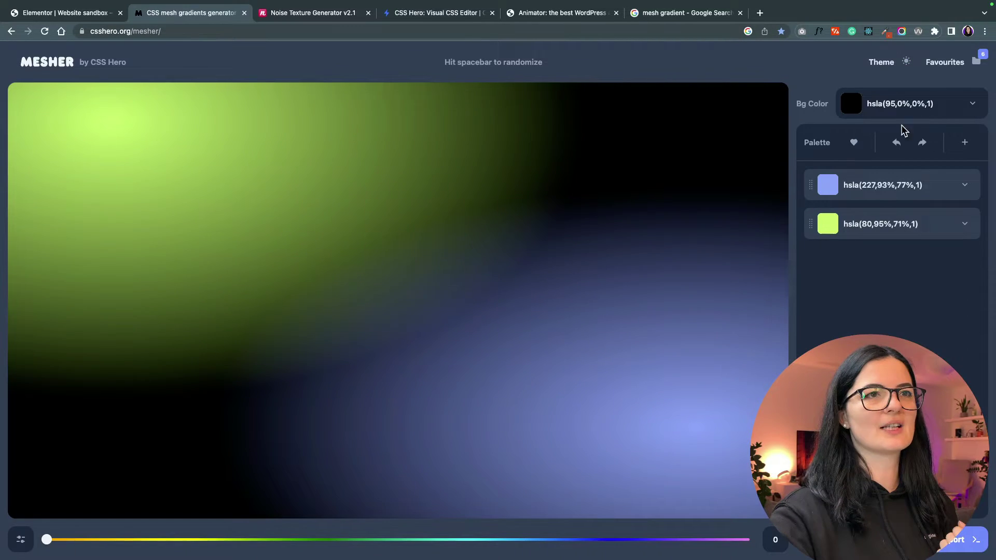
left_click(971, 69)
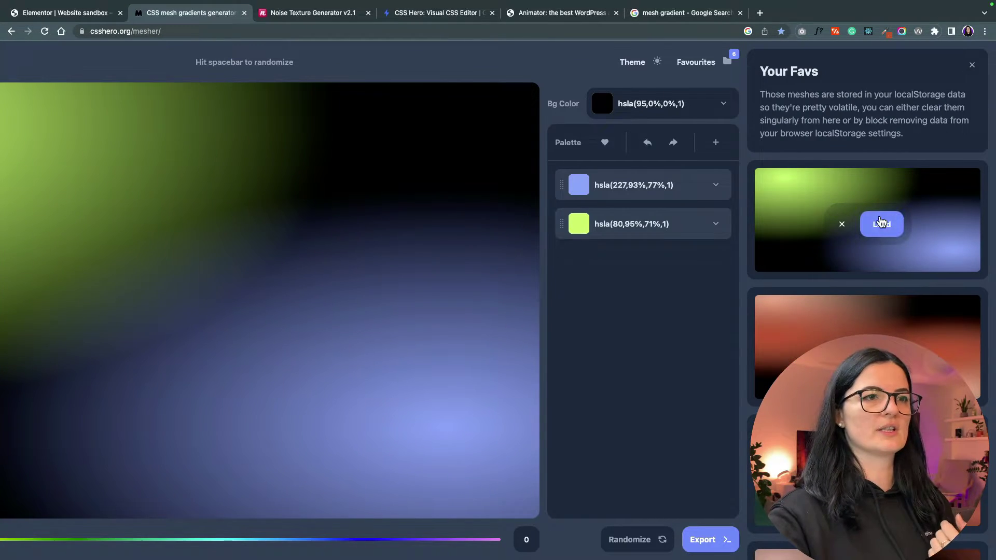
key("Escape")
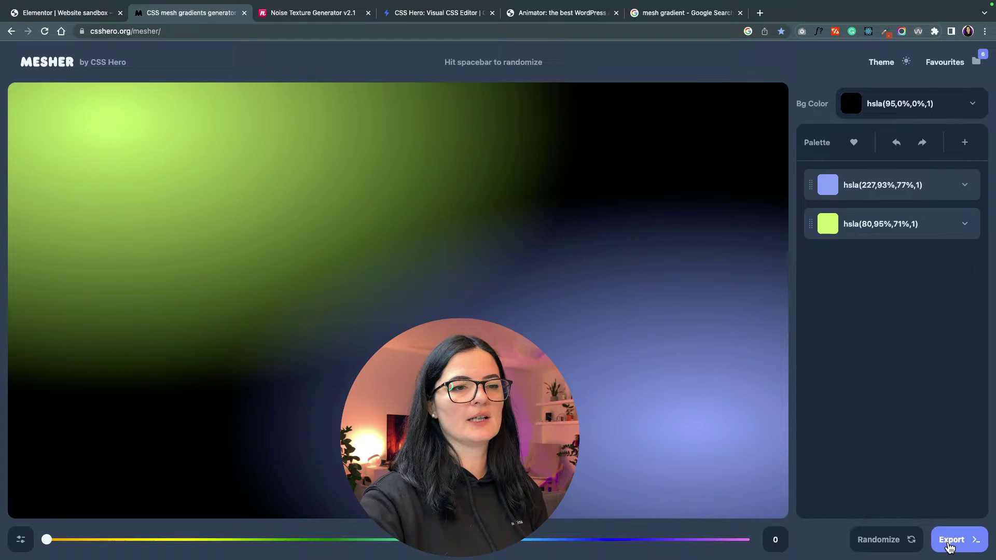
left_click(949, 542)
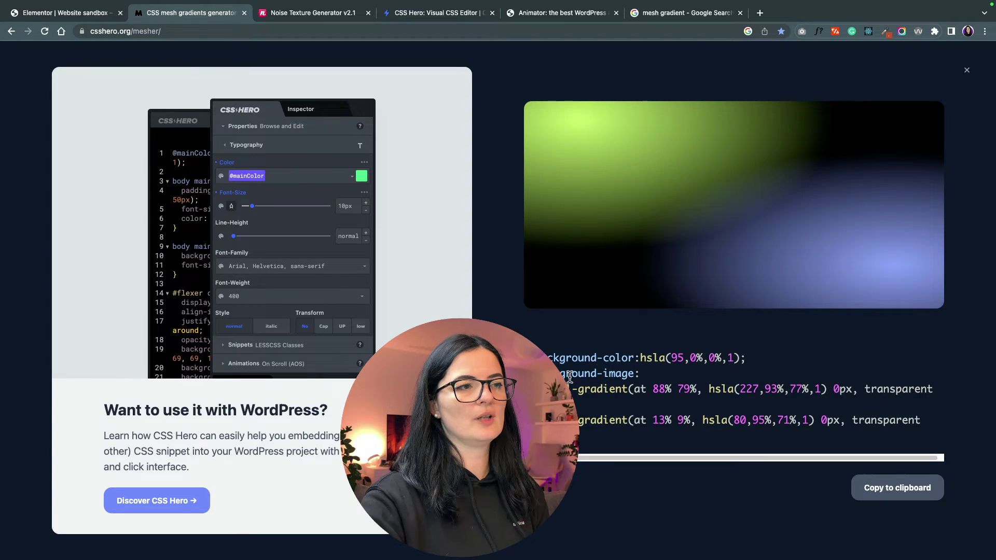
left_click_drag(933, 420, 559, 303)
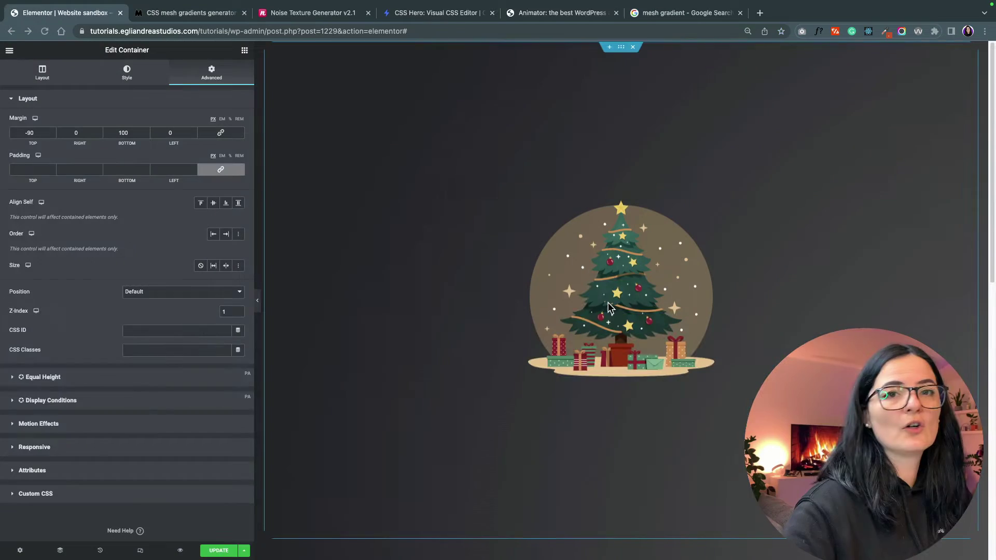
Step: Give the Elementor container the CSS class 'mesh-test' and expand its Custom CSS section
key("ctrl+shift+Tab")
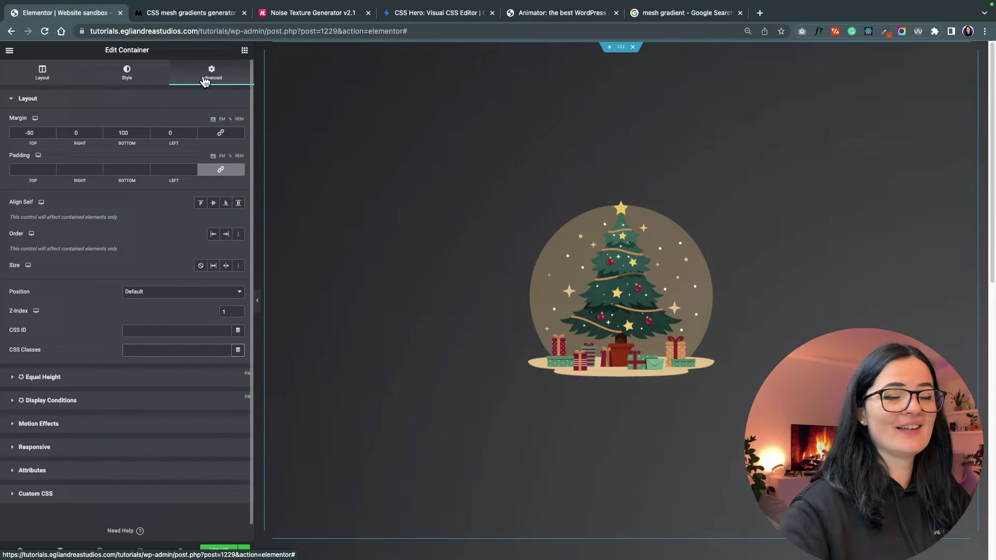
left_click(167, 350)
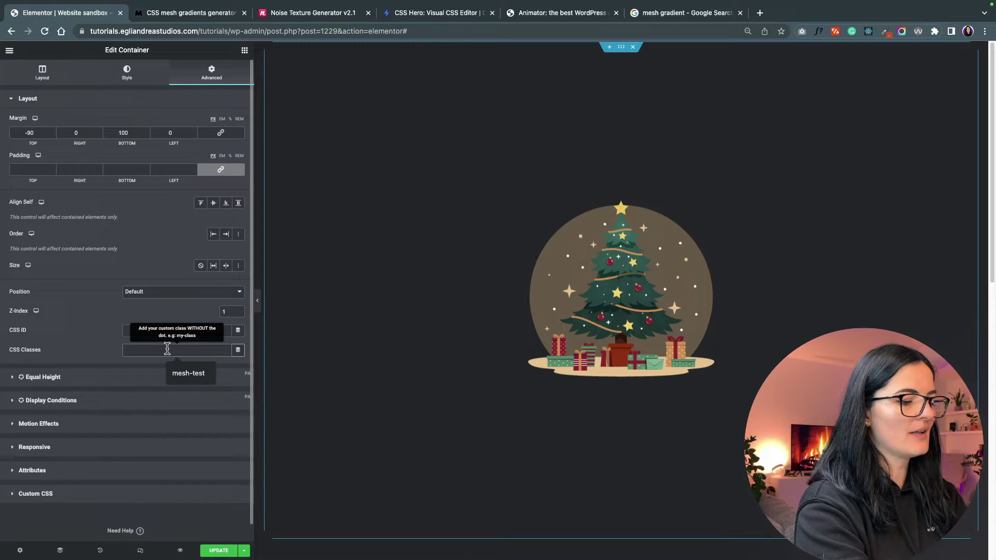
type("mesh-c")
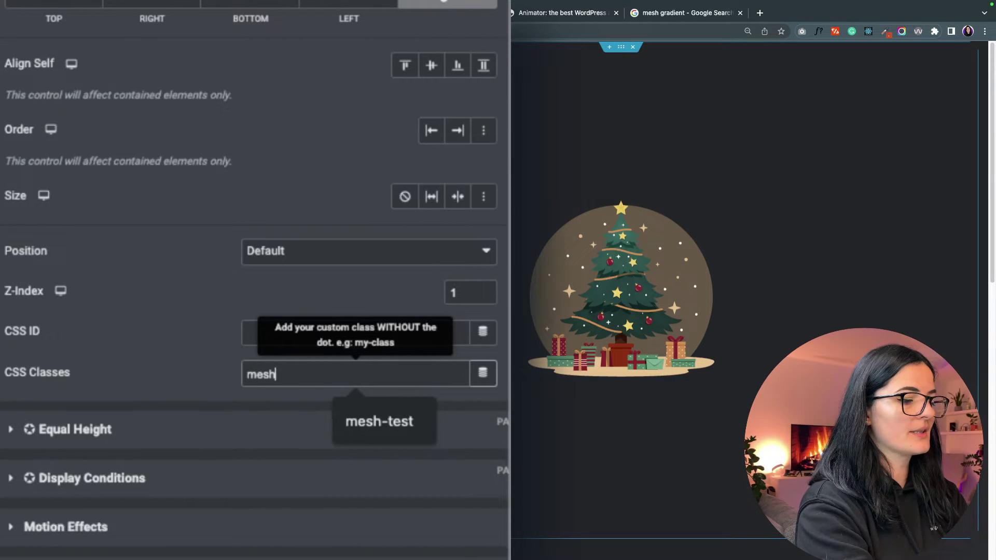
key("BackSpace")
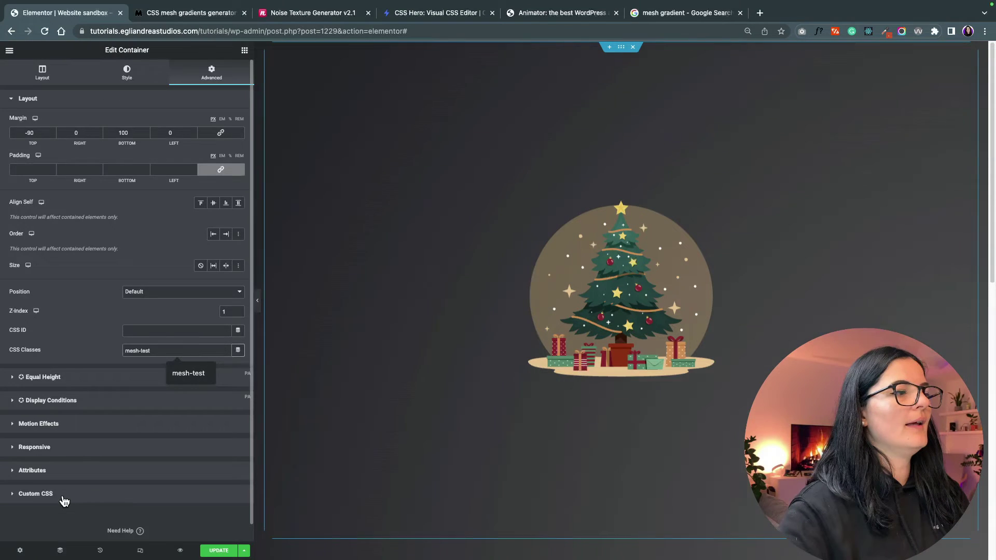
left_click(64, 500)
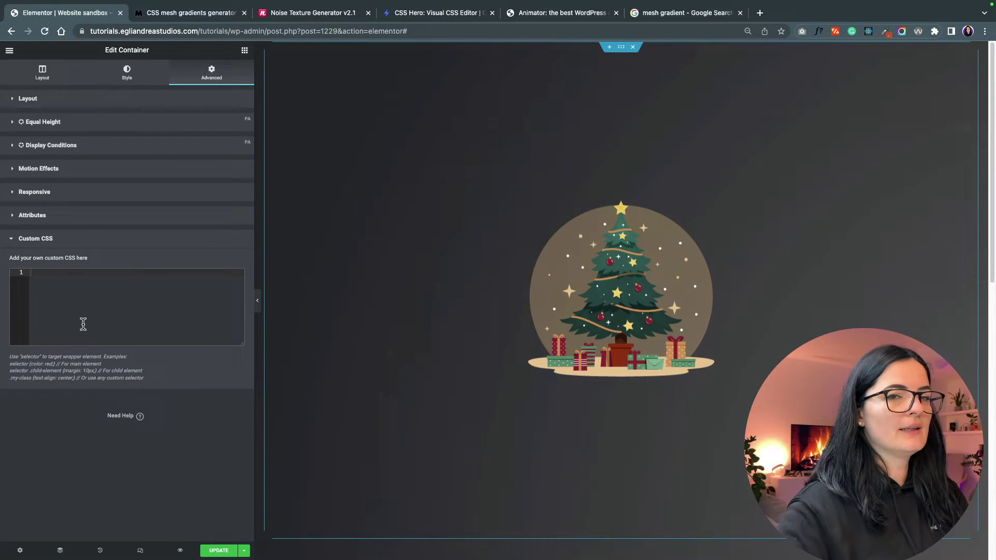
Step: Paste the mesh-gradient CSS with 13s keyframe animation and delete the Christmas tree image
type(".mesh-test{ bbackground-color:hsla(95,0%,0%,1); background-image: radial-gradient(at 88% 79%, hsla(227,93%,77%,1) 0px, transparent 50%), radial-gradient(at 13% 9%, hsla(80,95%,71%,1) 0px, transparent 50%);    animation: gradient 13s ease infinite;     background-size: 200% 200%; }  @keyframes gradient {     0% {         background-position: 0% 20%;     }     25% {         background-position: 100% 50%;     }     50% {         background-position: 50% 70%;     }     100% {         background-position: 0% 20%;     } }")
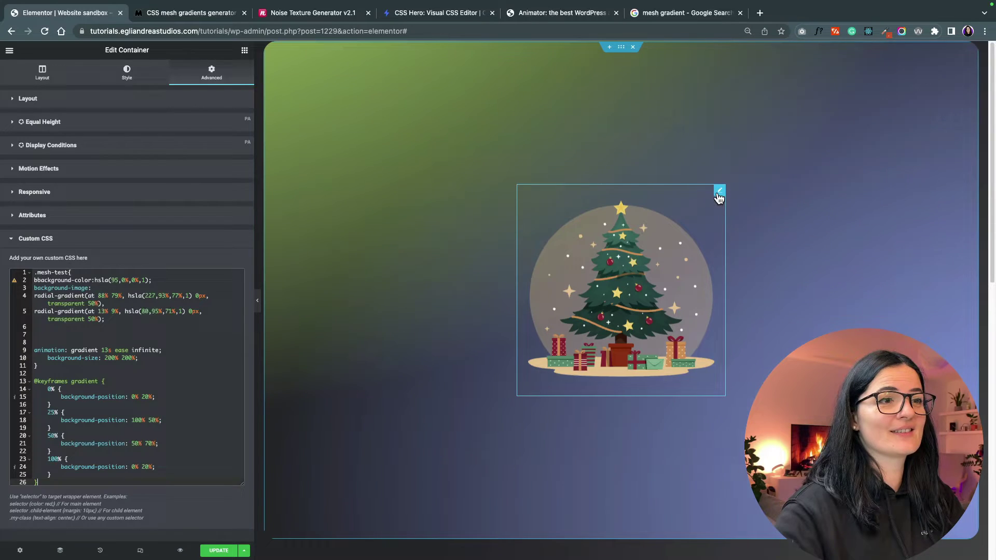
right_click(719, 197)
left_click(766, 345)
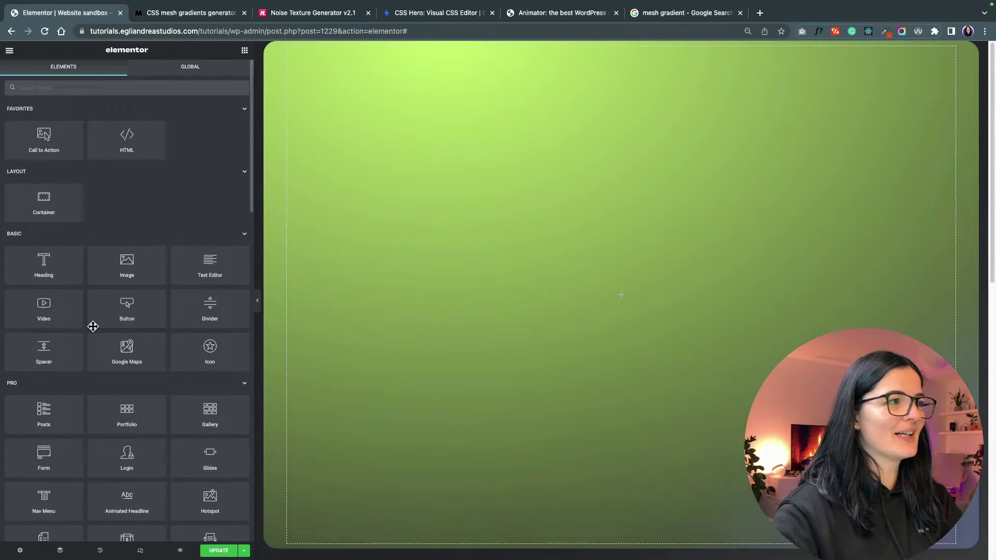
left_click(372, 371)
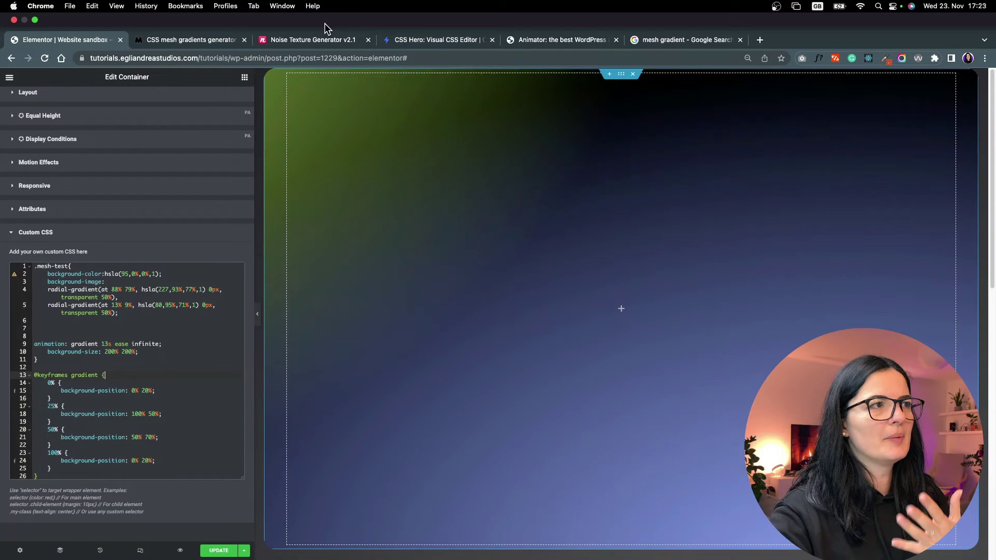
Step: Make a denser, slightly fainter noise texture and download it as a PNG
left_click(317, 36)
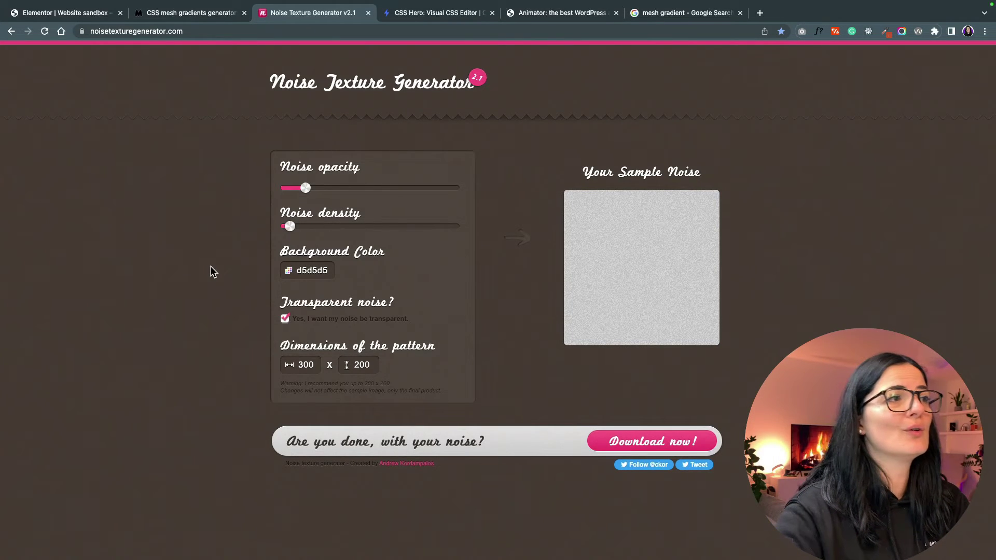
left_click_drag(302, 227, 298, 227)
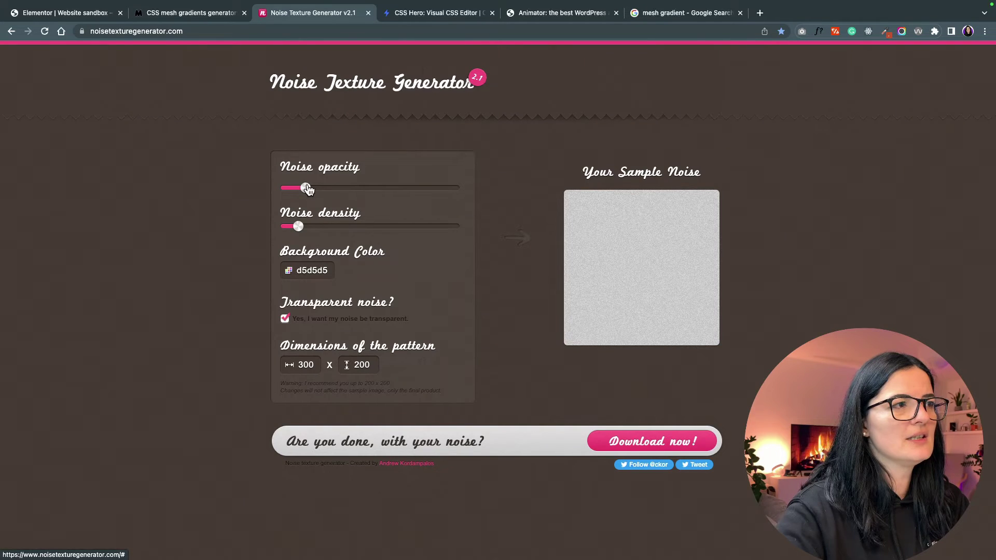
left_click_drag(312, 188, 304, 187)
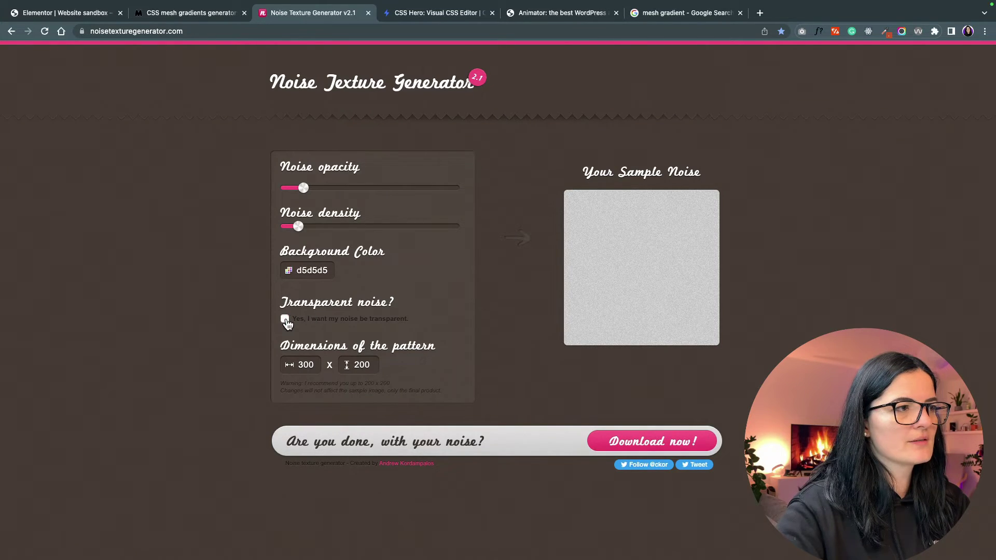
left_click(646, 449)
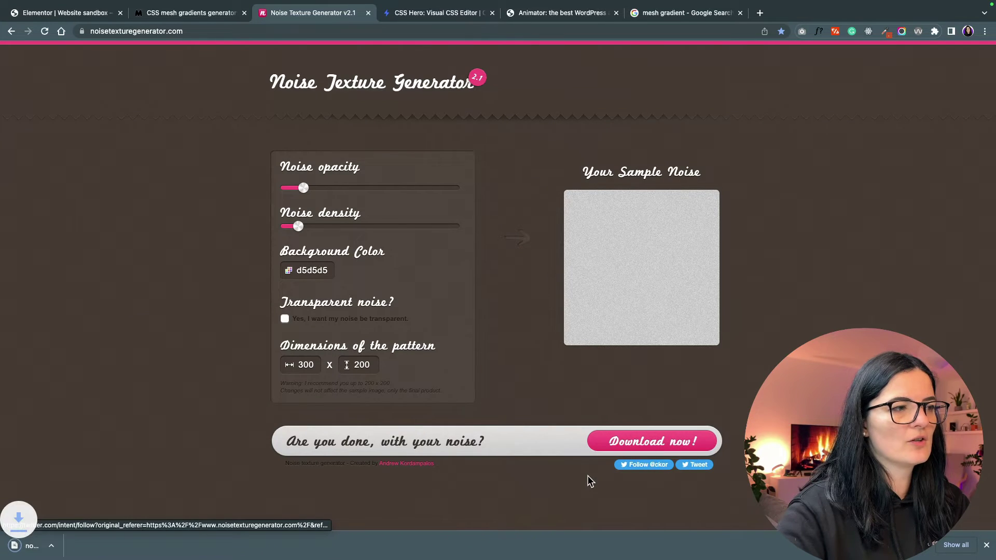
key("super+1")
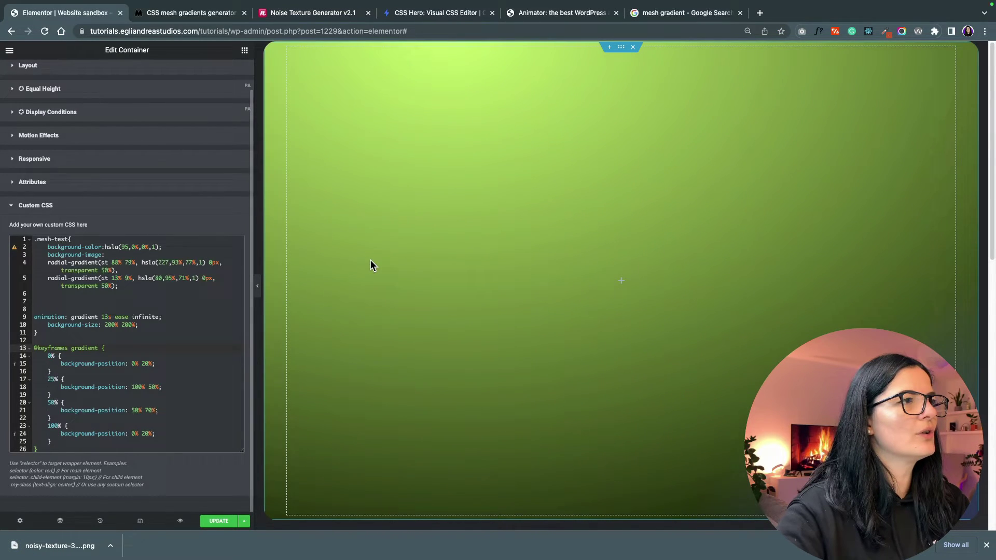
Step: Upload the noisy-texture PNG and set it as the container's Style background overlay image
left_click(127, 73)
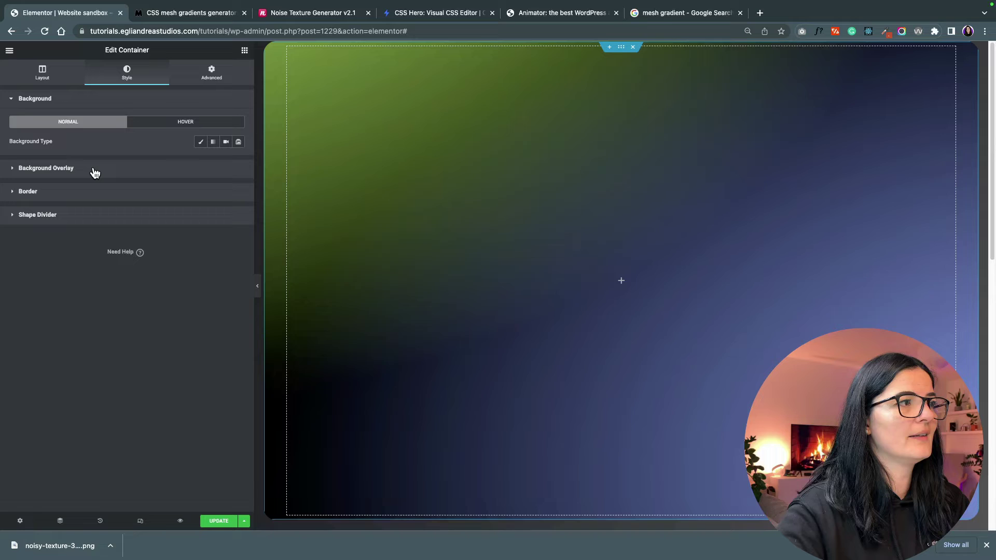
left_click(95, 173)
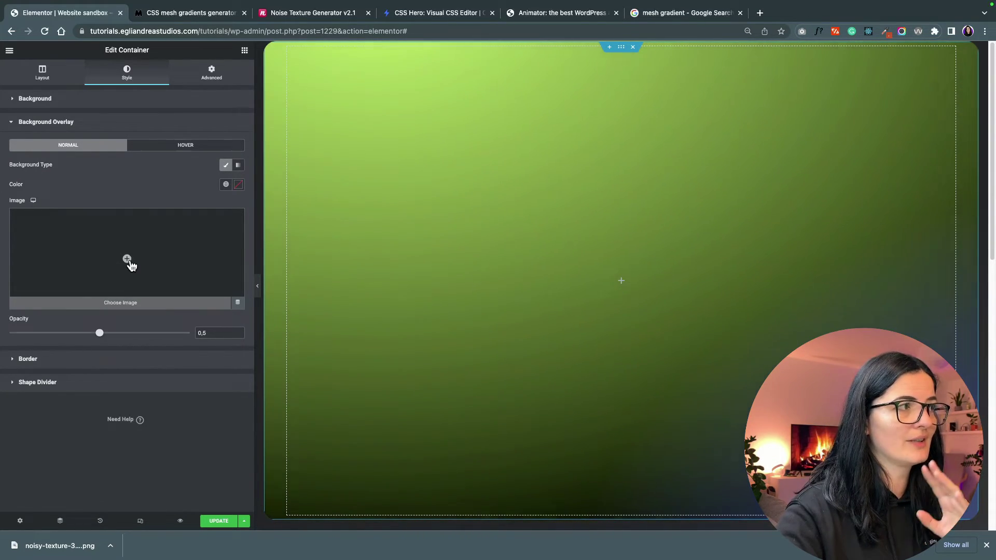
left_click(127, 256)
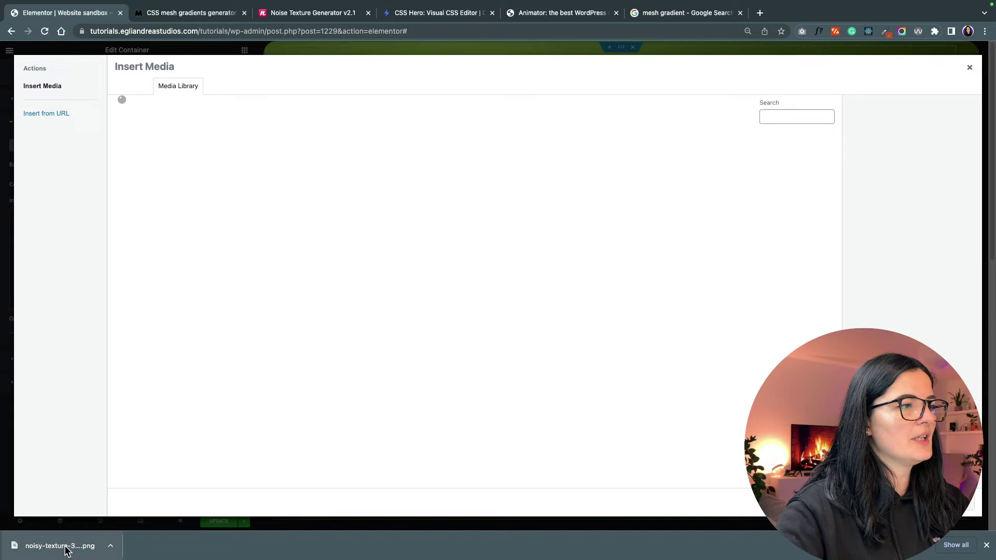
left_click_drag(67, 551, 207, 334)
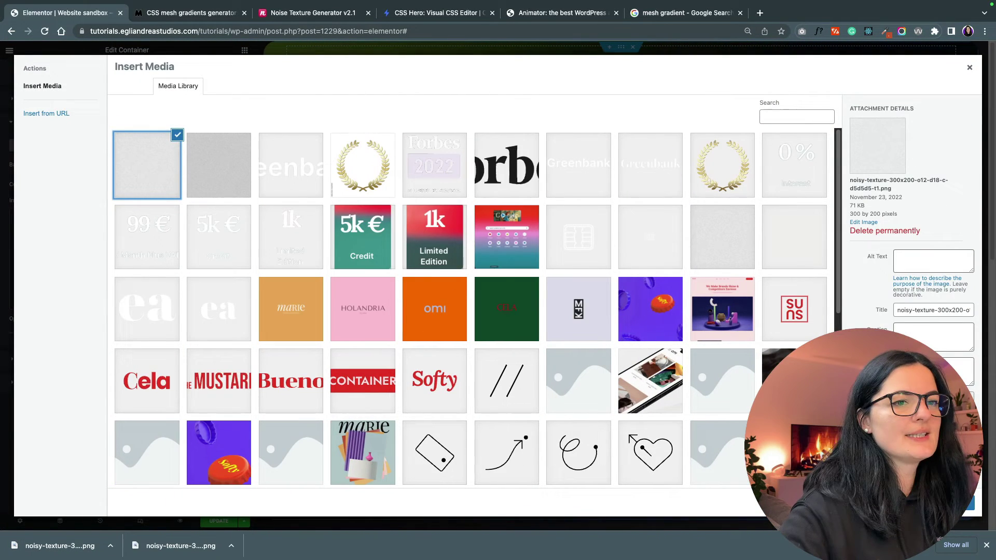
left_click(966, 502)
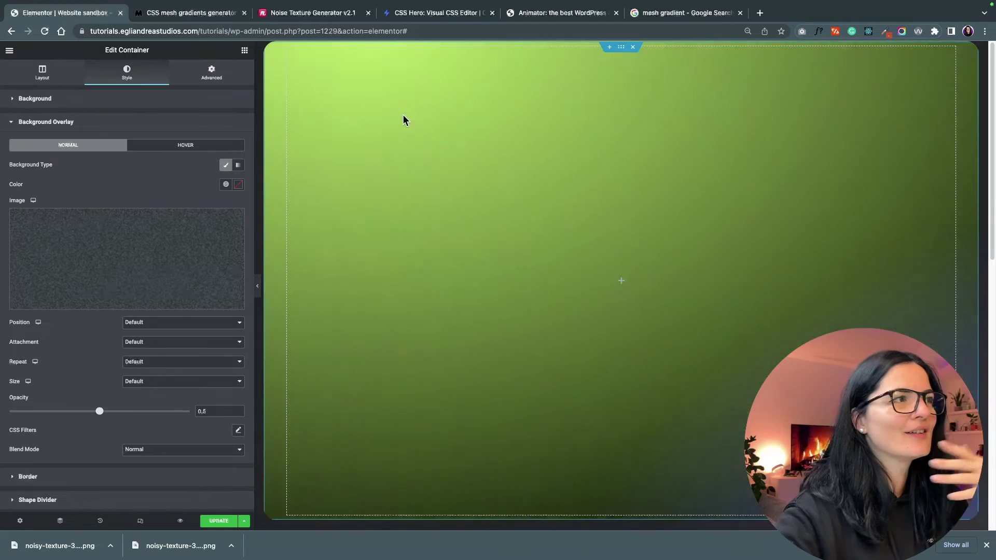
Step: Glance at the noise generator, then preview the grain-textured gradient with the editing panel collapsed
left_click(314, 13)
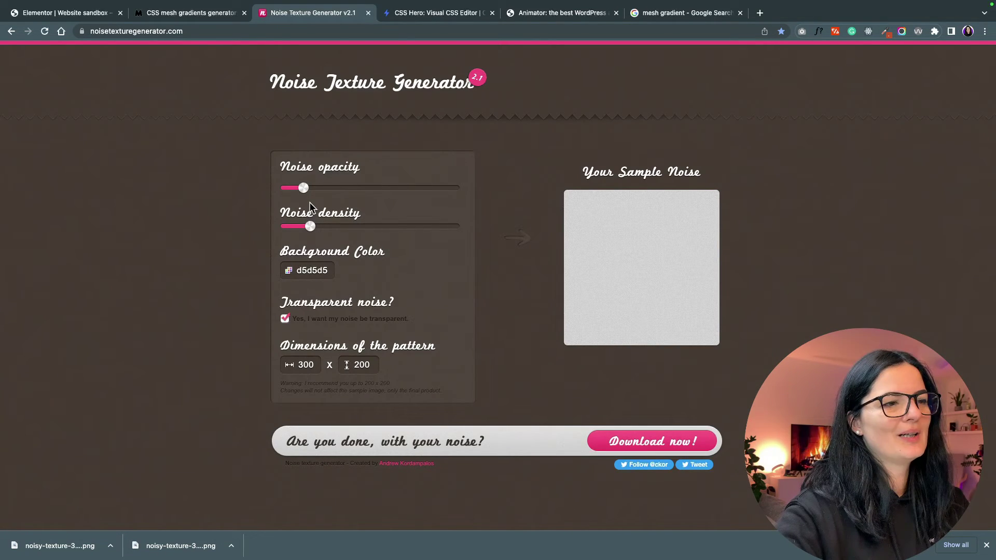
left_click(73, 17)
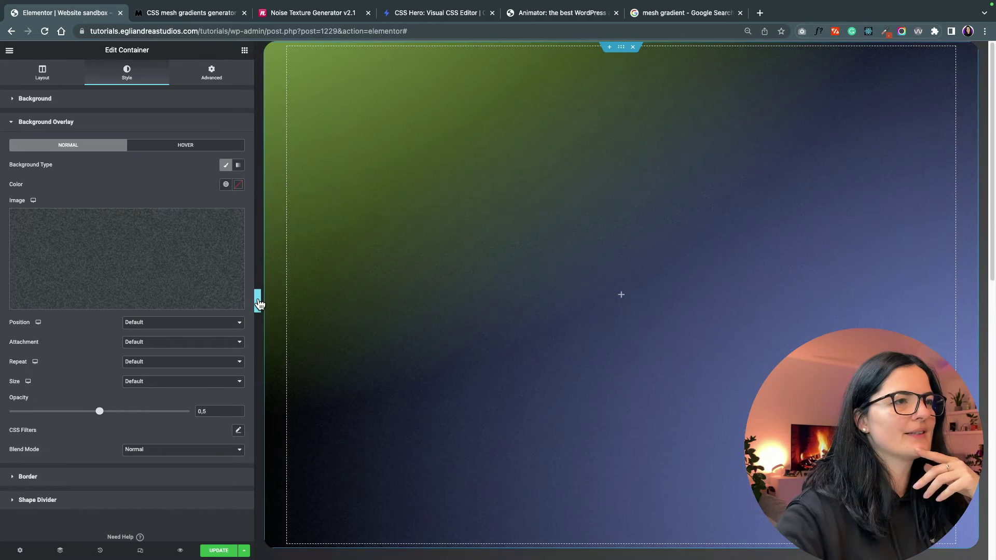
left_click(257, 301)
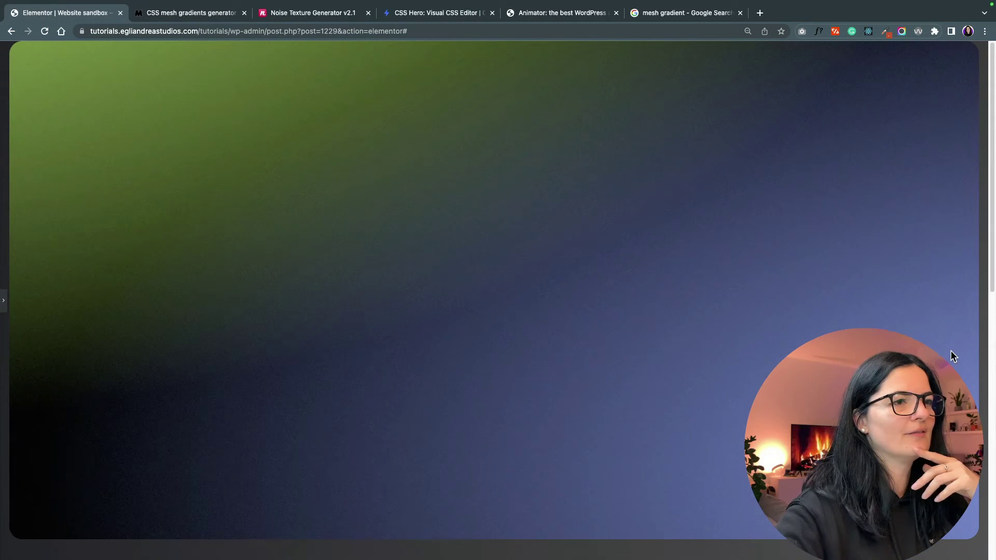